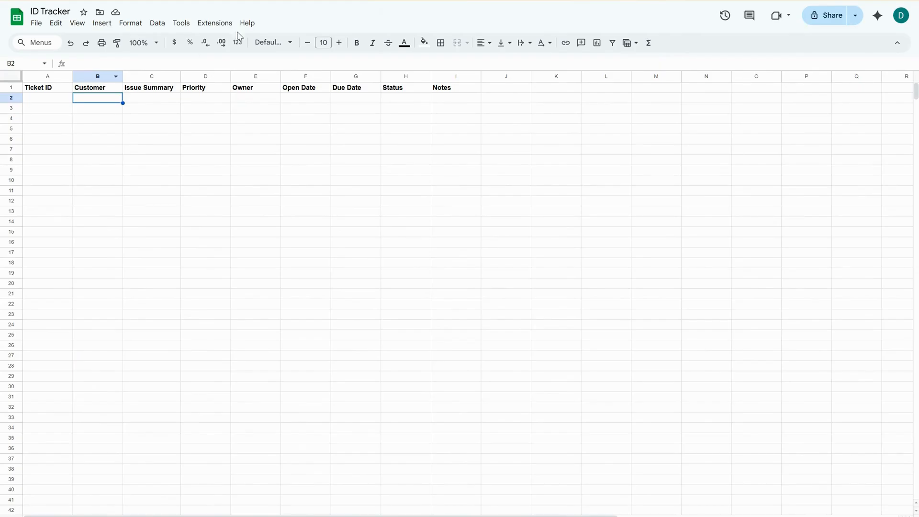
Add a dropdown data validation rule to the Priority cells D2:D41.
{"action": "left_click", "coordinate": [202, 103]}
{"action": "key", "text": "shift+Down"}
{"action": "key", "text": "shift+Down"}
{"action": "key", "text": "shift+Down"}
{"action": "key", "text": "shift+Down"}
{"action": "key", "text": "shift+Down"}
{"action": "key", "text": "shift+Down"}
{"action": "key", "text": "shift+Down"}
{"action": "key", "text": "shift+Down"}
{"action": "key", "text": "shift+Down"}
{"action": "key", "text": "shift+Down"}
{"action": "key", "text": "shift+Down"}
{"action": "key", "text": "shift+Down"}
{"action": "key", "text": "shift+Down"}
{"action": "key", "text": "shift+Down"}
{"action": "key", "text": "shift+Down"}
{"action": "key", "text": "shift+Down"}
{"action": "key", "text": "shift+Down"}
{"action": "key", "text": "shift+Down"}
{"action": "key", "text": "shift+Down"}
{"action": "key", "text": "shift+Down"}
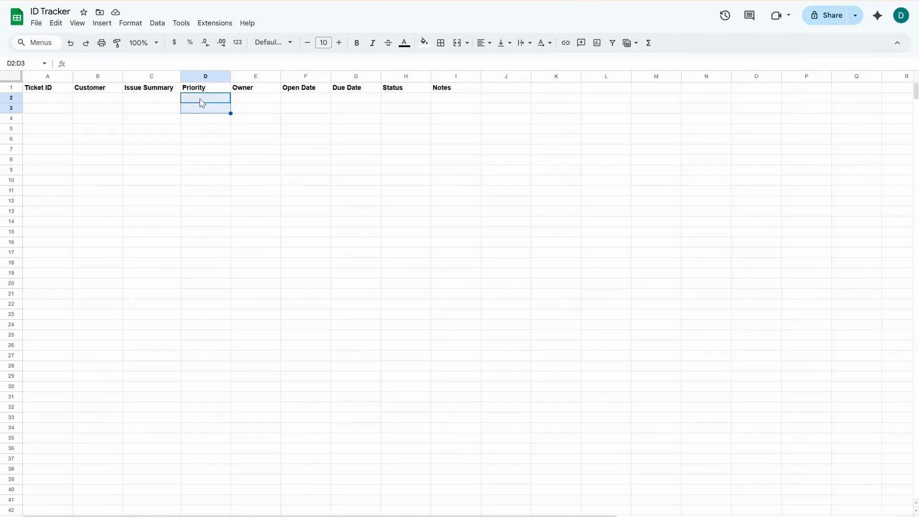
{"action": "key", "text": "shift+Down"}
{"action": "key", "text": "shift+Down"}
{"action": "key", "text": "shift+Down"}
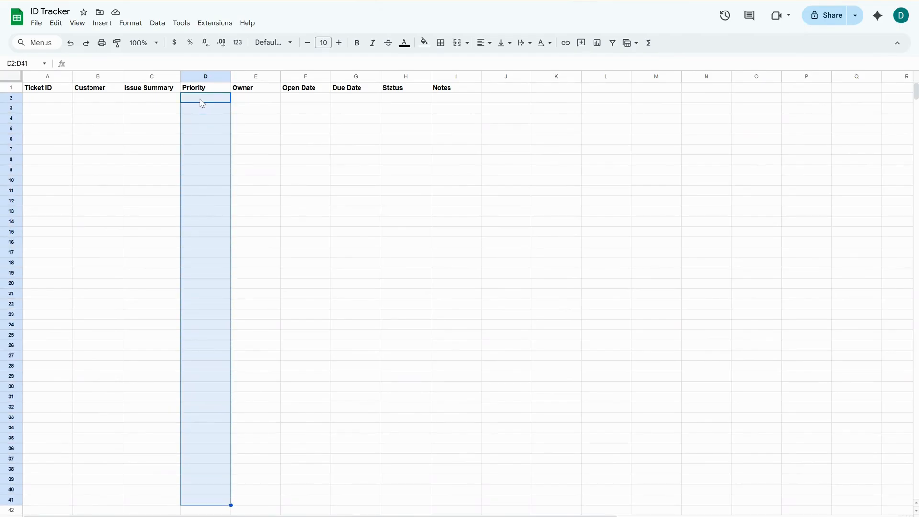
{"action": "left_click", "coordinate": [157, 23]}
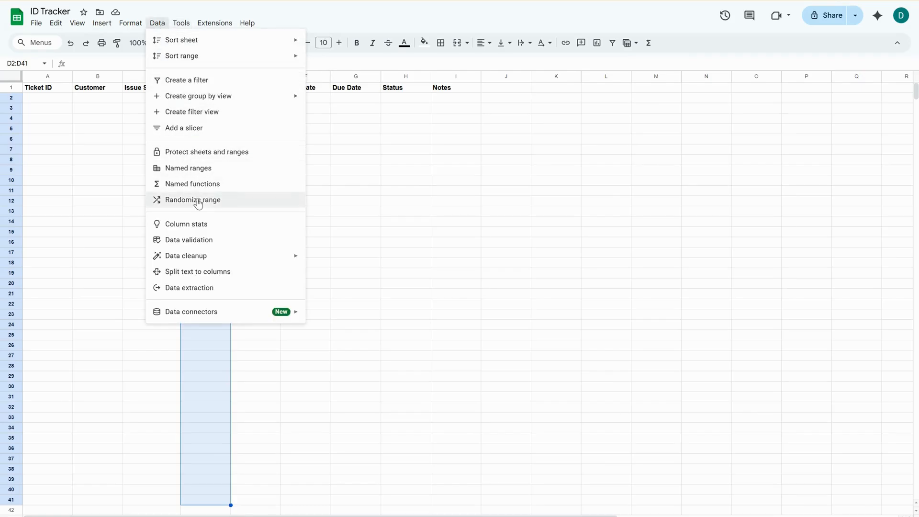
{"action": "left_click", "coordinate": [205, 240]}
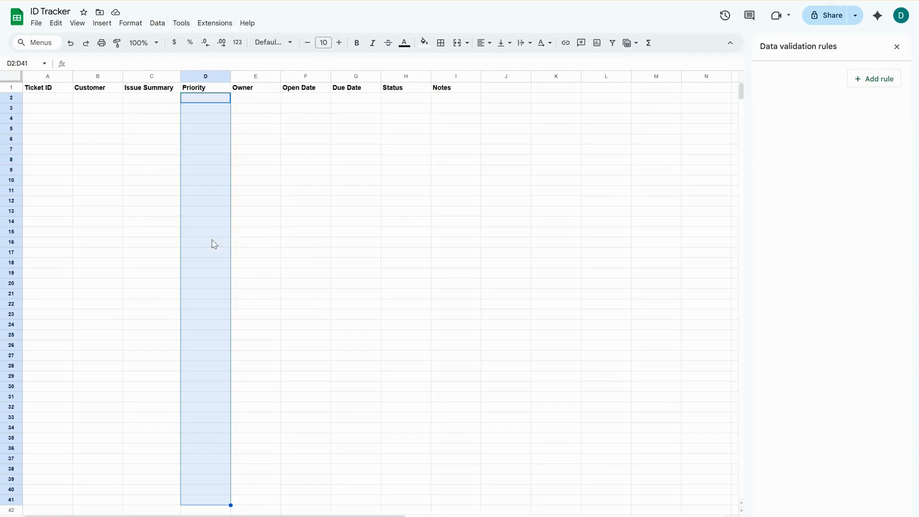
{"action": "left_click", "coordinate": [869, 82]}
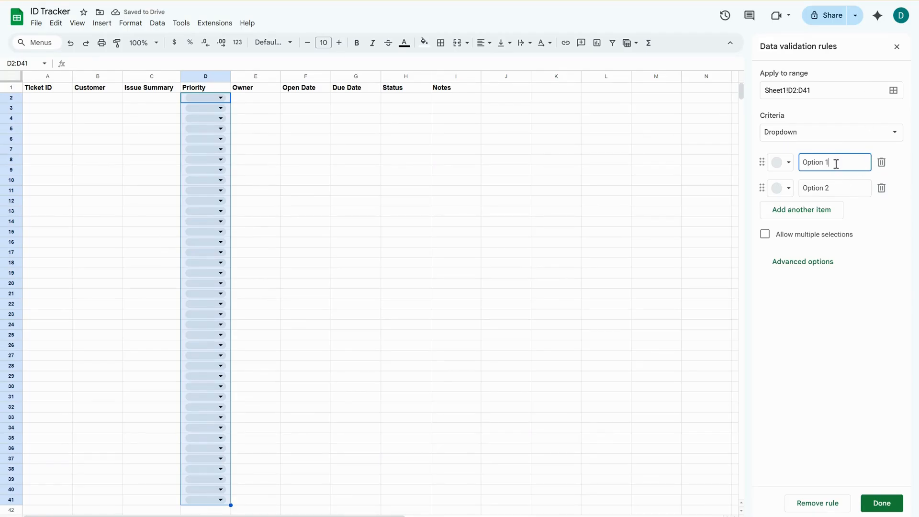
Define the Priority dropdown items as Low, Meduim and High, and save the rule.
{"action": "left_click_drag", "start_coordinate": [835, 161], "coordinate": [801, 164]}
{"action": "type", "text": "Low"}
{"action": "left_click", "coordinate": [841, 188]}
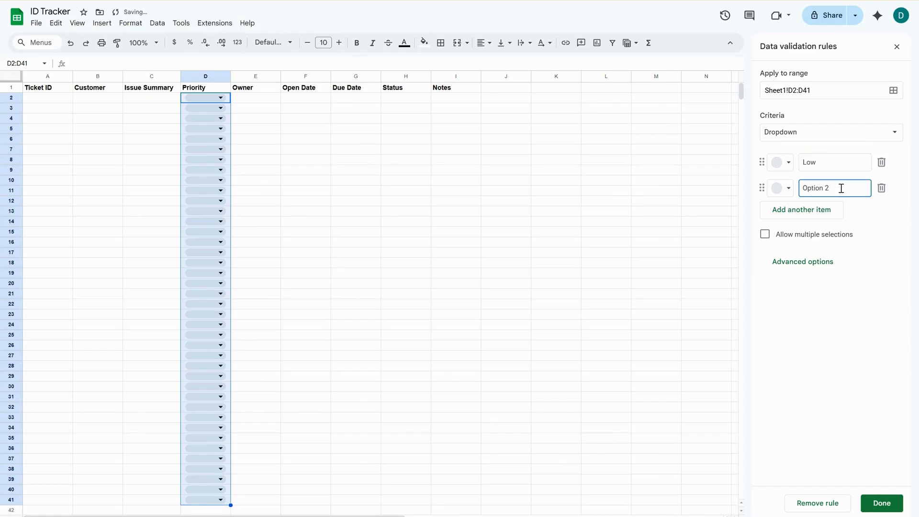
{"action": "key", "text": "BackSpace"}
{"action": "key", "text": "BackSpace"}
{"action": "key", "text": "BackSpace"}
{"action": "key", "text": "BackSpace"}
{"action": "key", "text": "BackSpace"}
{"action": "key", "text": "BackSpace"}
{"action": "type", "text": "Meduim"}
{"action": "left_click", "coordinate": [819, 209]}
{"action": "type", "text": "High"}
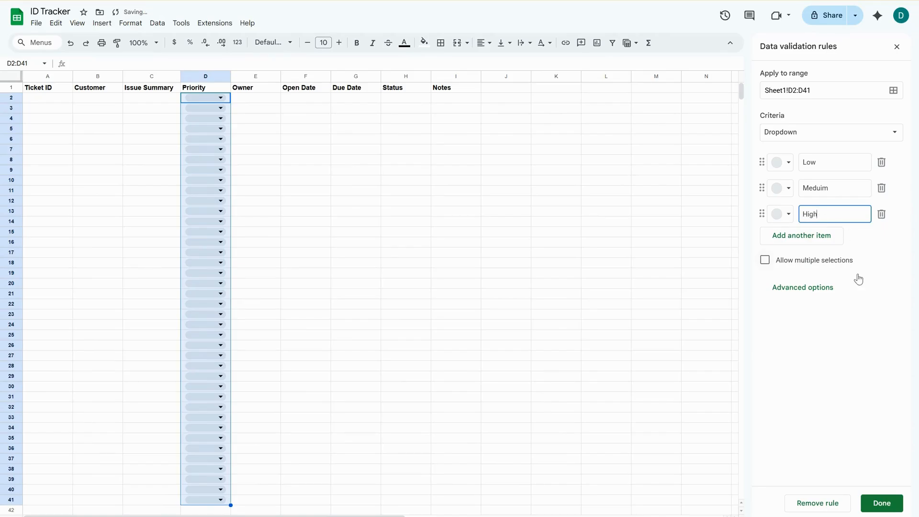
{"action": "left_click", "coordinate": [476, 386]}
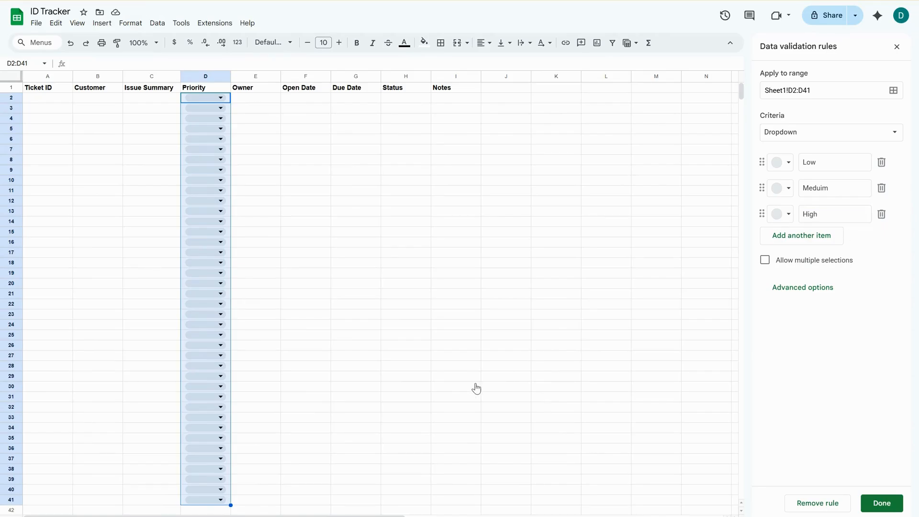
{"action": "left_click", "coordinate": [881, 503]}
Add a dropdown data validation rule to the Status cells H2:H41.
{"action": "left_click", "coordinate": [394, 98]}
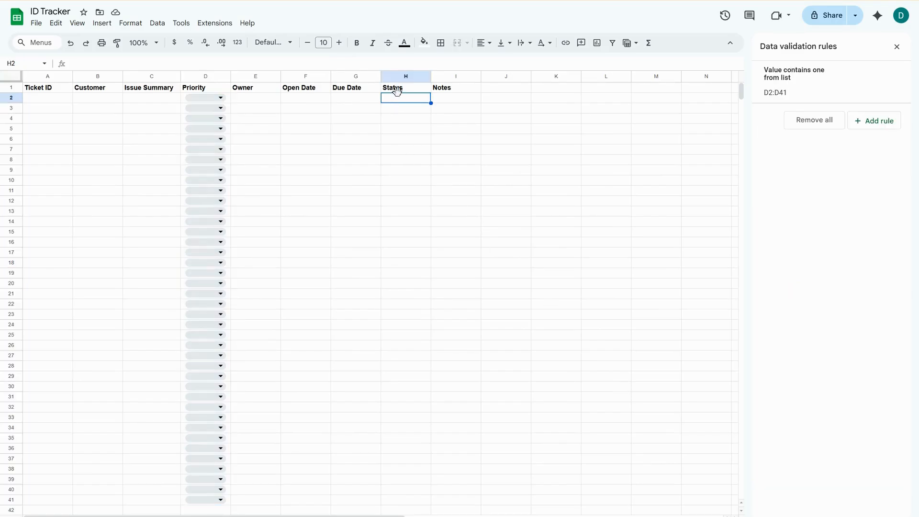
{"action": "key", "text": "shift+Down"}
{"action": "key", "text": "shift+Down"}
{"action": "key", "text": "shift+Down"}
{"action": "key", "text": "shift+Down"}
{"action": "key", "text": "shift+Down"}
{"action": "key", "text": "shift+Down"}
{"action": "key", "text": "shift+Down"}
{"action": "key", "text": "shift+Down"}
{"action": "key", "text": "shift+Down"}
{"action": "key", "text": "shift+Down"}
{"action": "key", "text": "shift+Down"}
{"action": "key", "text": "shift+Down"}
{"action": "key", "text": "shift+Down"}
{"action": "key", "text": "shift+Down"}
{"action": "key", "text": "shift+Down"}
{"action": "key", "text": "shift+Down"}
{"action": "key", "text": "shift+Down"}
{"action": "key", "text": "shift+Down"}
{"action": "key", "text": "shift+Down"}
{"action": "key", "text": "shift+Down"}
{"action": "key", "text": "shift+Down"}
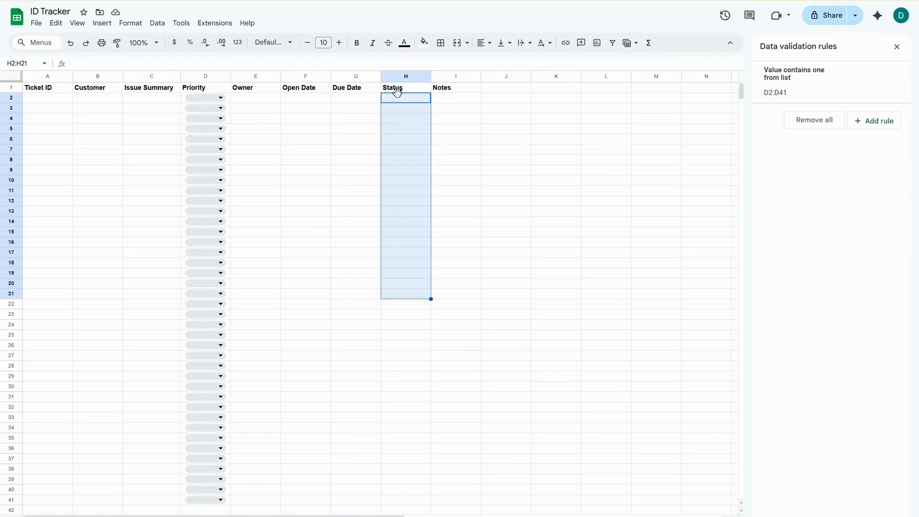
{"action": "key", "text": "shift+Down"}
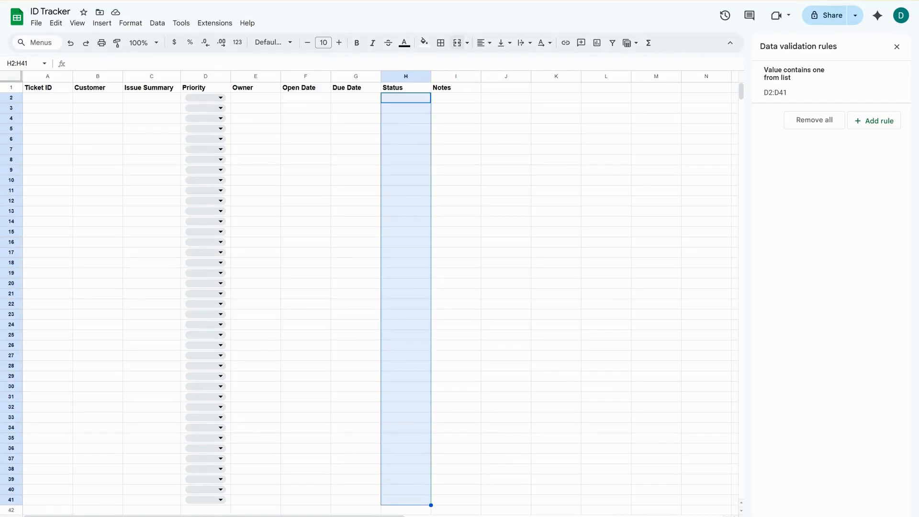
{"action": "left_click", "coordinate": [884, 133]}
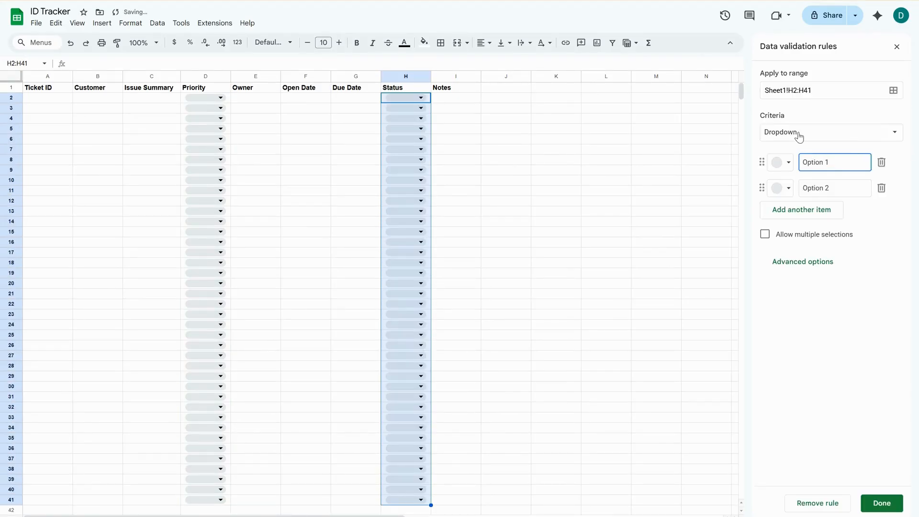
Define the Status dropdown items as Open, In Progress and Resolved, save the rule and close the validation settings.
{"action": "left_click_drag", "start_coordinate": [838, 163], "coordinate": [794, 170]}
{"action": "type", "text": "Open"}
{"action": "left_click", "coordinate": [845, 191]}
{"action": "key", "text": "BackSpace"}
{"action": "key", "text": "BackSpace"}
{"action": "key", "text": "BackSpace"}
{"action": "key", "text": "BackSpace"}
{"action": "key", "text": "BackSpace"}
{"action": "key", "text": "BackSpace"}
{"action": "key", "text": "BackSpace"}
{"action": "key", "text": "BackSpace"}
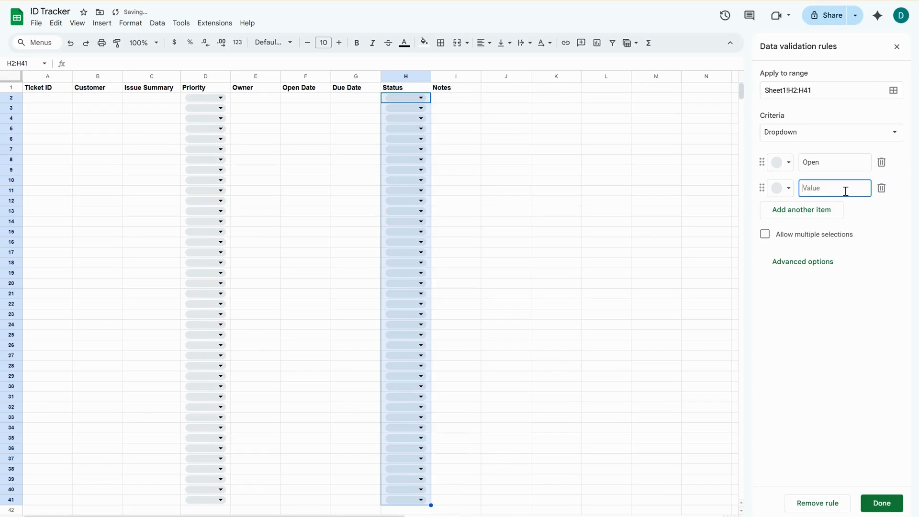
{"action": "type", "text": "In P"}
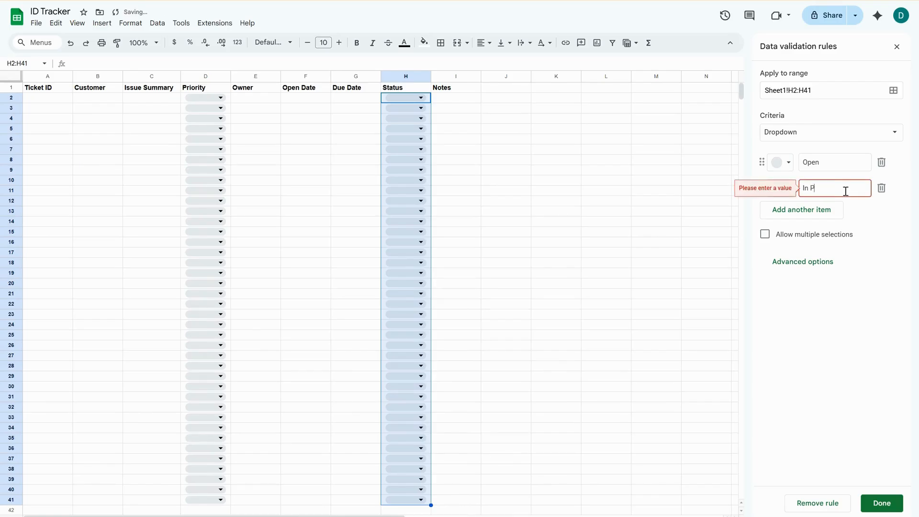
{"action": "type", "text": "rogress"}
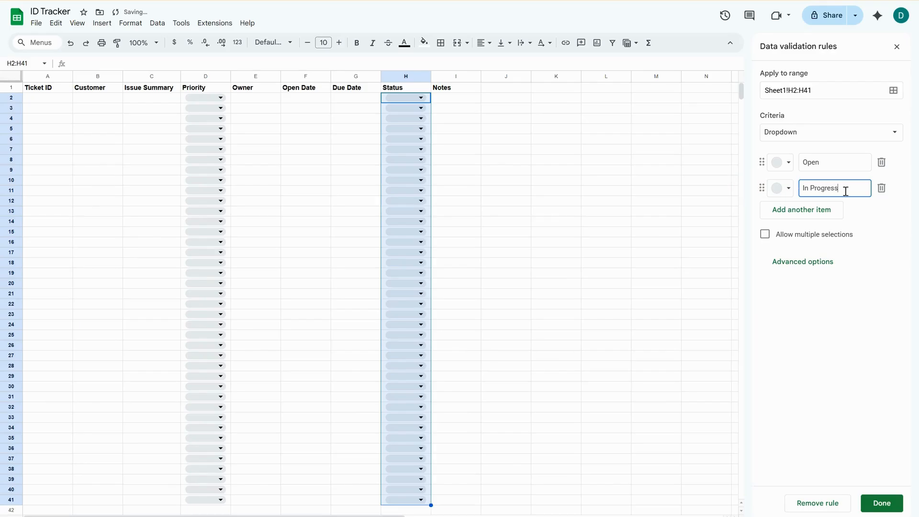
{"action": "left_click", "coordinate": [812, 215]}
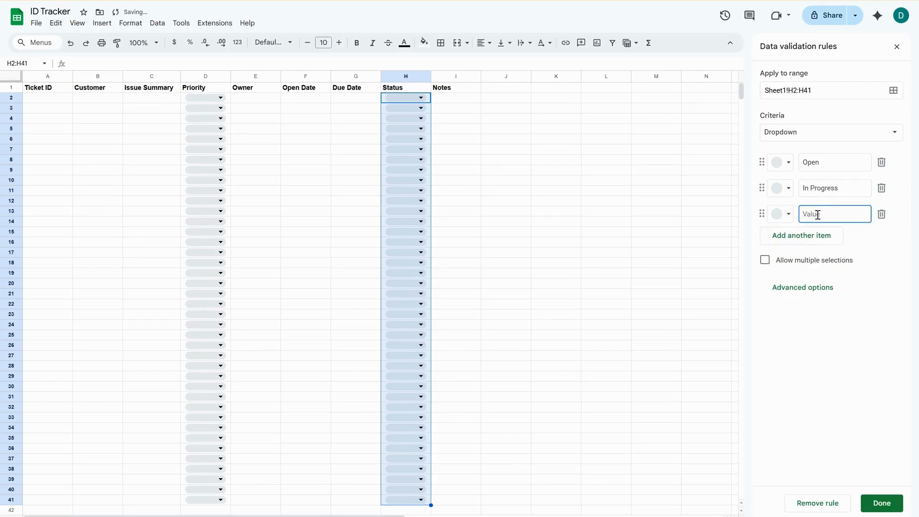
{"action": "type", "text": "Resolved"}
{"action": "left_click", "coordinate": [822, 353]}
{"action": "left_click", "coordinate": [880, 503]}
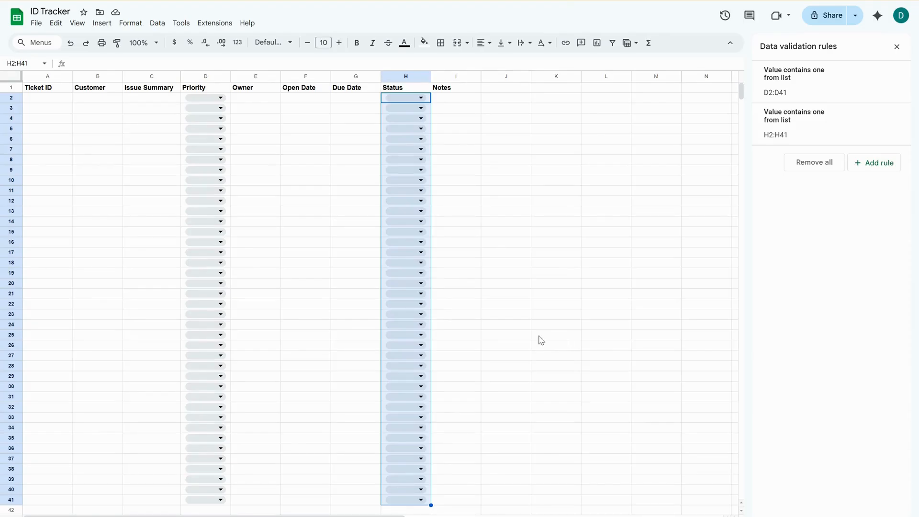
{"action": "left_click", "coordinate": [897, 46]}
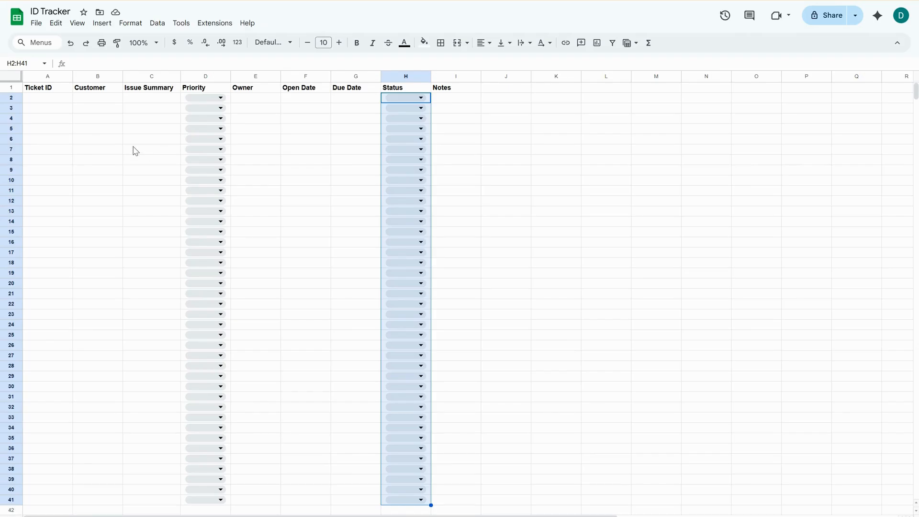
Test the Ticket ID formula by entering Customer A in B2 and filling it down to B7.
{"action": "left_click", "coordinate": [46, 99]}
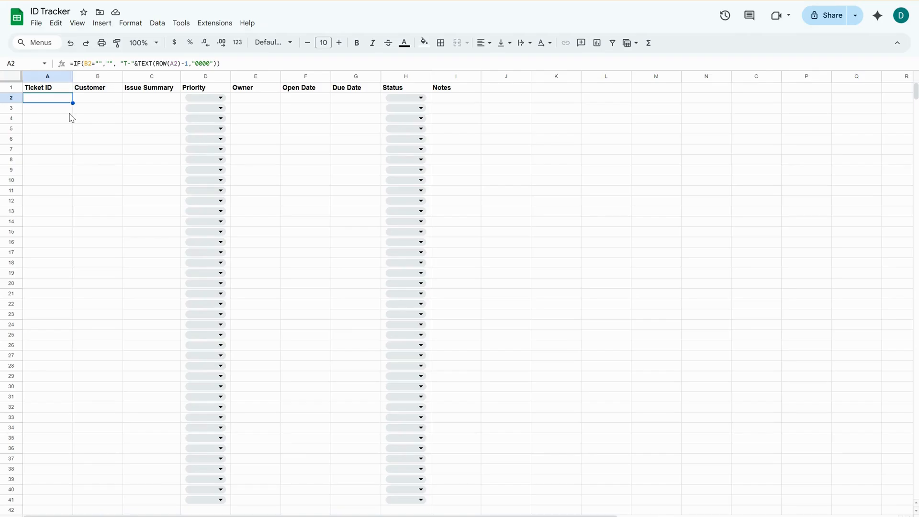
{"action": "key", "text": "Tab"}
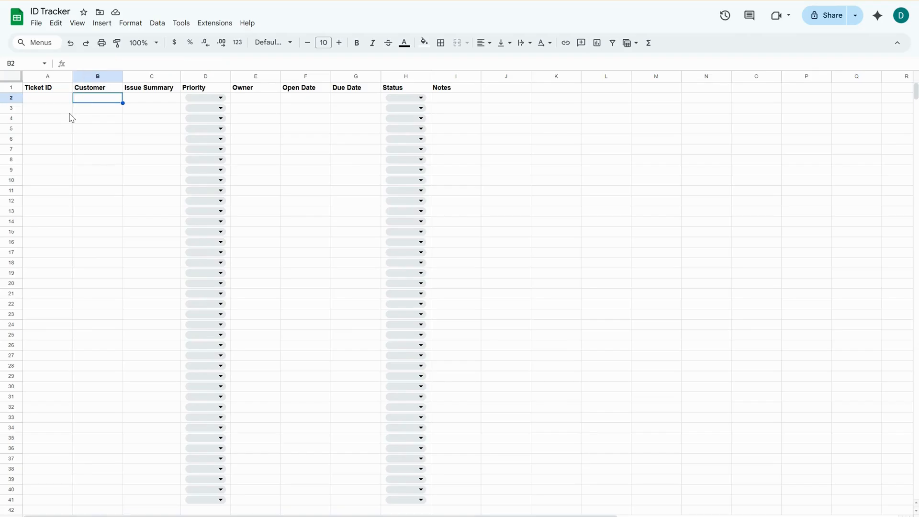
{"action": "type", "text": "Customer A"}
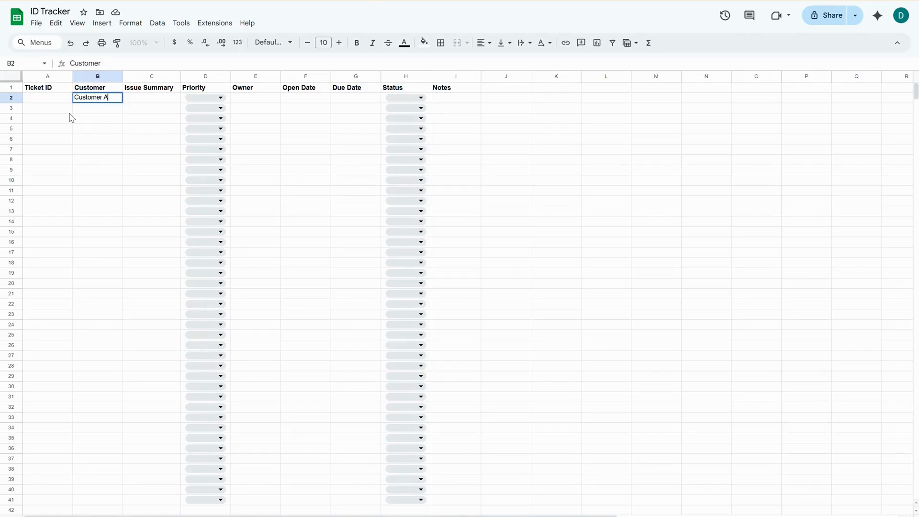
{"action": "key", "text": "Return"}
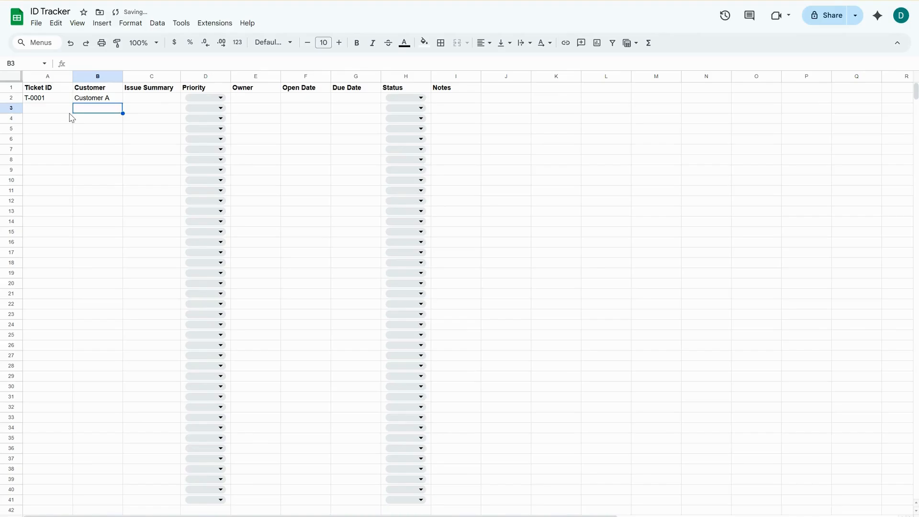
{"action": "left_click", "coordinate": [118, 100]}
{"action": "left_click_drag", "start_coordinate": [123, 103], "coordinate": [123, 150]}
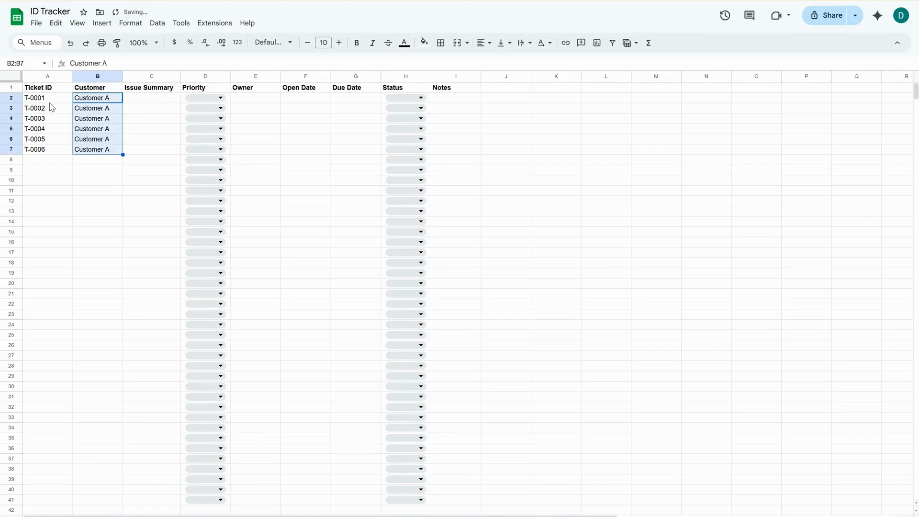
Clear the test customer entries from B2:B7.
{"action": "key", "text": "Up"}
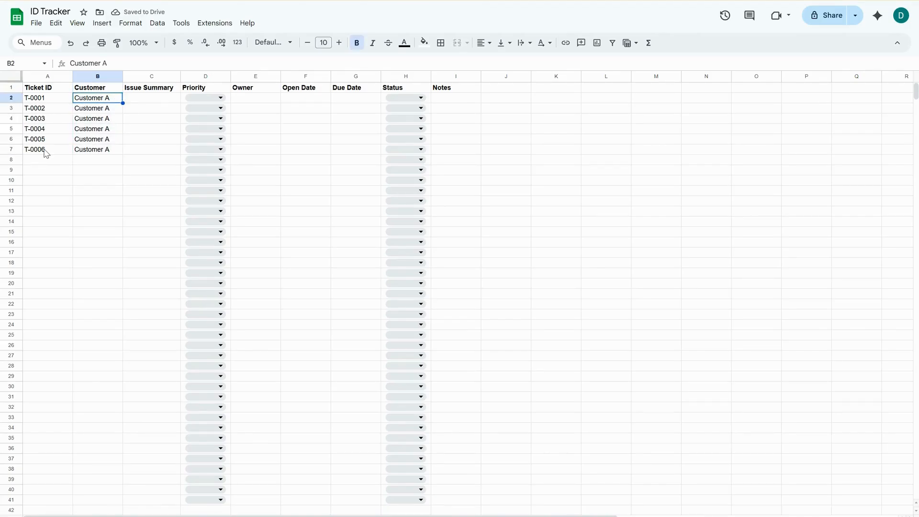
{"action": "key", "text": "Down"}
{"action": "key", "text": "Delete"}
{"action": "key", "text": "Down"}
{"action": "key", "text": "shift+Down"}
{"action": "key", "text": "shift+Down"}
{"action": "key", "text": "shift+Down"}
{"action": "key", "text": "shift+Down"}
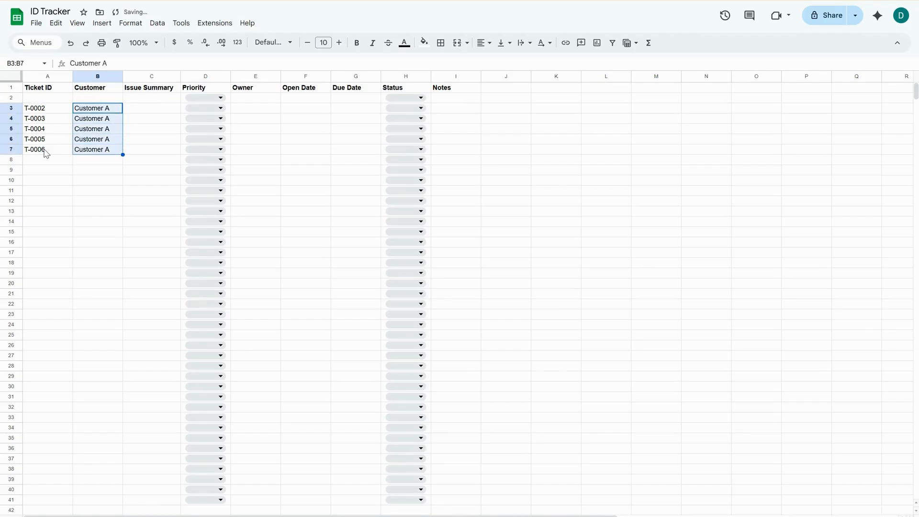
{"action": "key", "text": "Delete"}
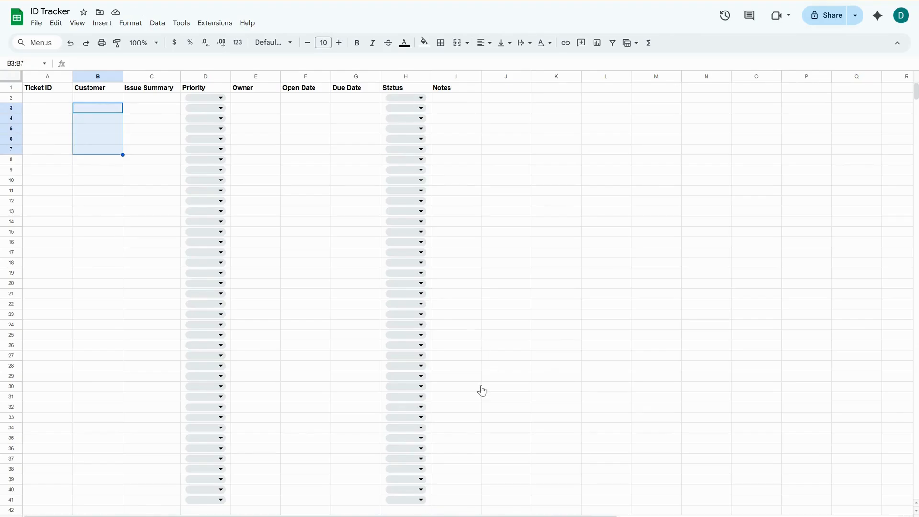
{"action": "key", "text": "Up"}
{"action": "key", "text": "Down"}
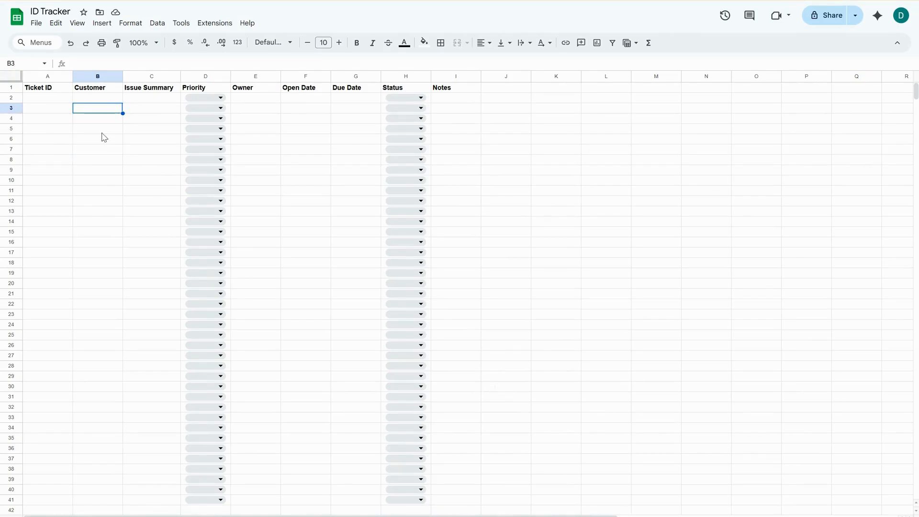
Start a conditional formatting rule for the ticket rows in range A2:I41.
{"action": "left_click", "coordinate": [54, 102]}
{"action": "key", "text": "shift+Right"}
{"action": "key", "text": "shift+Right"}
{"action": "key", "text": "shift+Right"}
{"action": "key", "text": "shift+Right"}
{"action": "key", "text": "shift+Right"}
{"action": "key", "text": "shift+Right"}
{"action": "key", "text": "shift+Right"}
{"action": "key", "text": "shift+Right"}
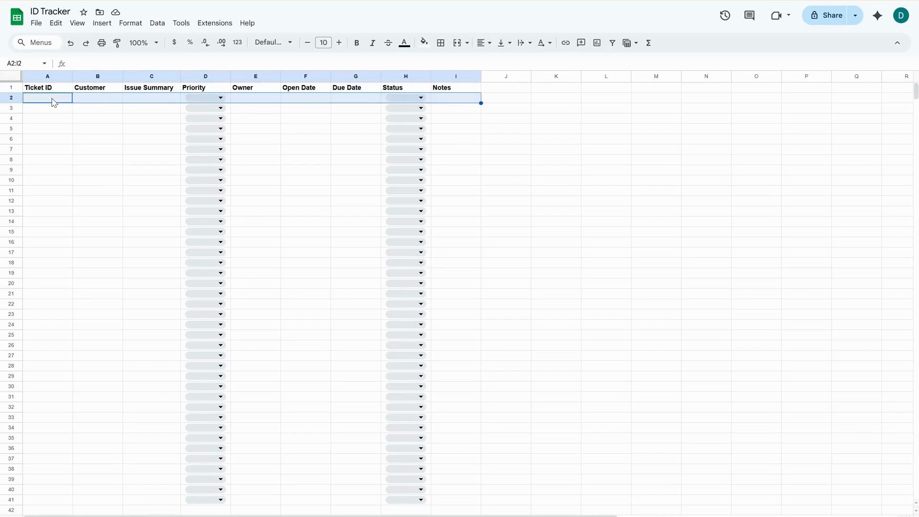
{"action": "key", "text": "shift+Down"}
{"action": "key", "text": "shift+Down"}
{"action": "key", "text": "shift+Down"}
{"action": "key", "text": "shift+Down"}
{"action": "key", "text": "shift+Down"}
{"action": "key", "text": "shift+Down"}
{"action": "key", "text": "shift+Down"}
{"action": "key", "text": "shift+Down"}
{"action": "key", "text": "shift+Down"}
{"action": "key", "text": "shift+Down"}
{"action": "key", "text": "shift+Down"}
{"action": "key", "text": "shift+Down"}
{"action": "key", "text": "shift+Down"}
{"action": "key", "text": "shift+Down"}
{"action": "key", "text": "shift+Down"}
{"action": "key", "text": "shift+Down"}
{"action": "key", "text": "shift+Down"}
{"action": "key", "text": "shift+Down"}
{"action": "key", "text": "shift+Down"}
{"action": "key", "text": "shift+Down"}
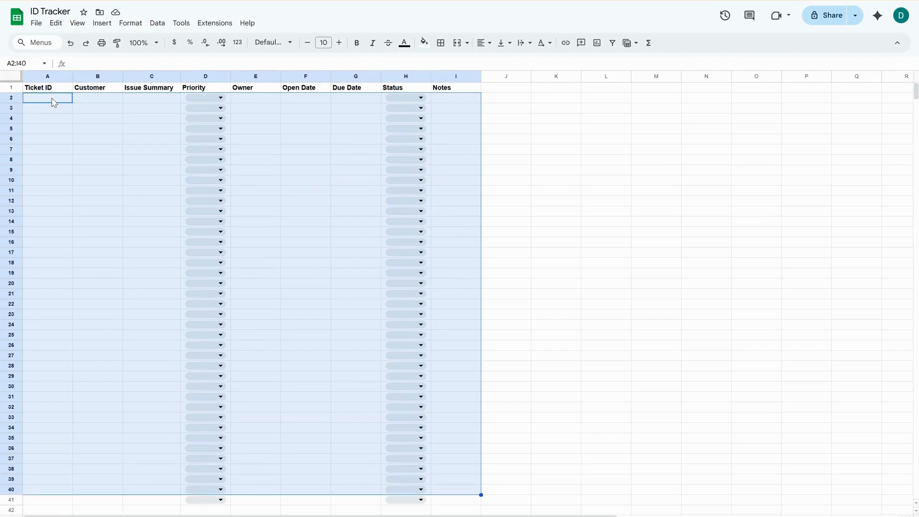
{"action": "key", "text": "shift+Down"}
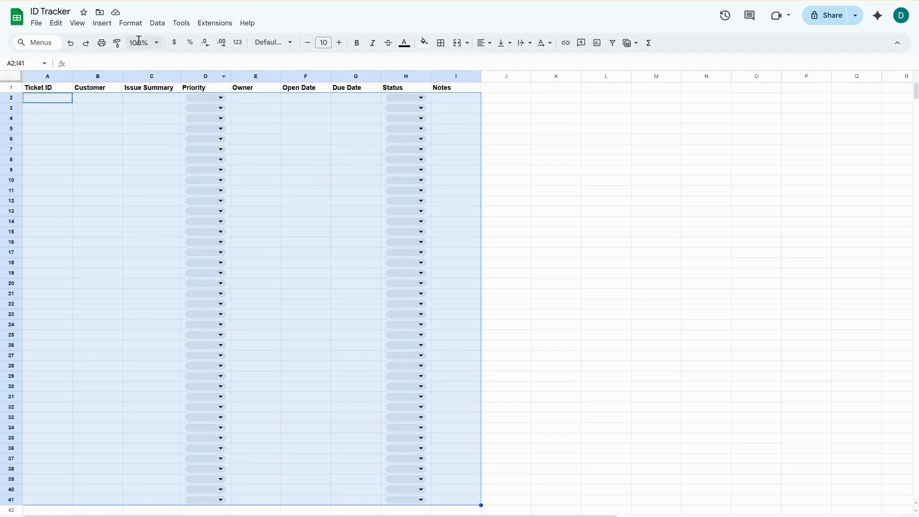
{"action": "left_click", "coordinate": [130, 23]}
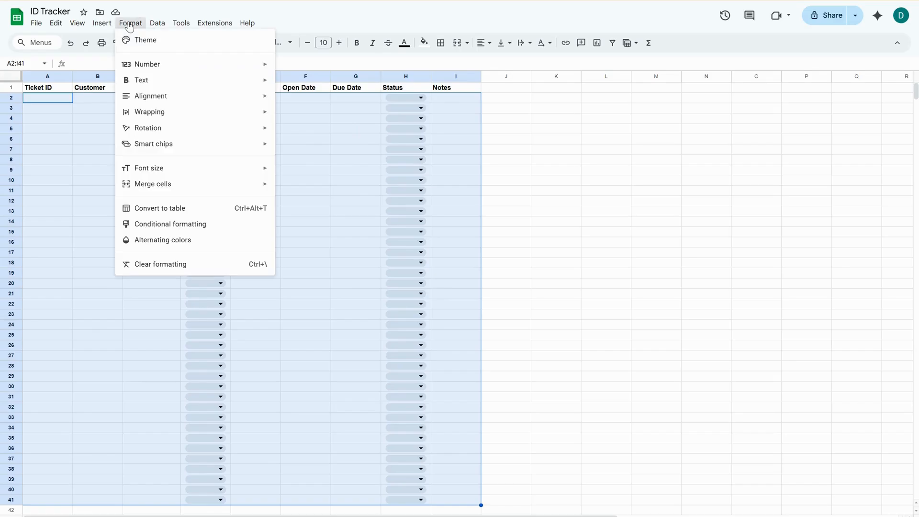
{"action": "left_click", "coordinate": [175, 229]}
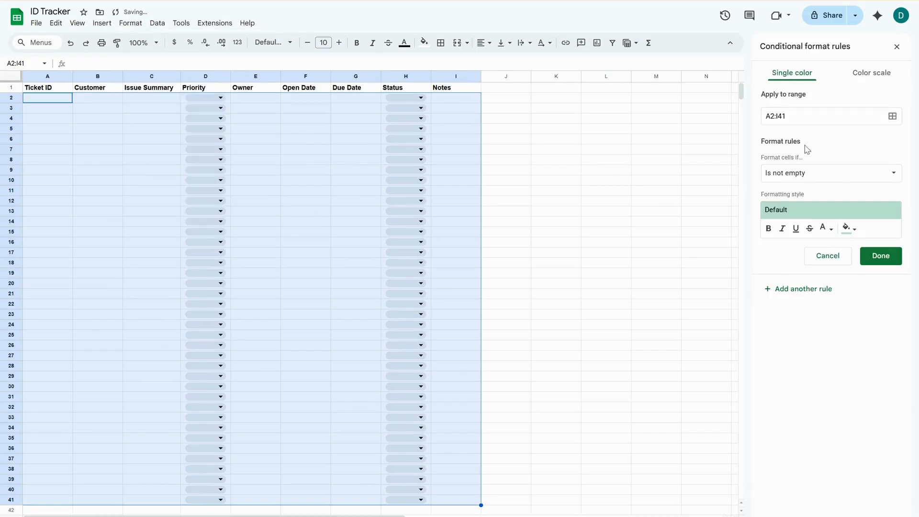
Set the rule's condition to the custom formula =AND($G2<TODAY(), $H2<>"Resolved", $G2<>"").
{"action": "left_click", "coordinate": [826, 180]}
{"action": "left_click", "coordinate": [822, 472]}
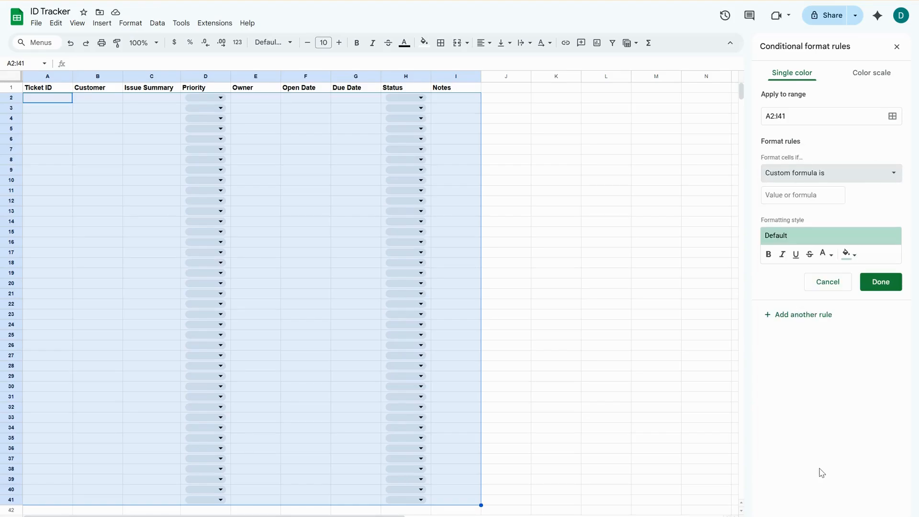
{"action": "left_click", "coordinate": [805, 195]}
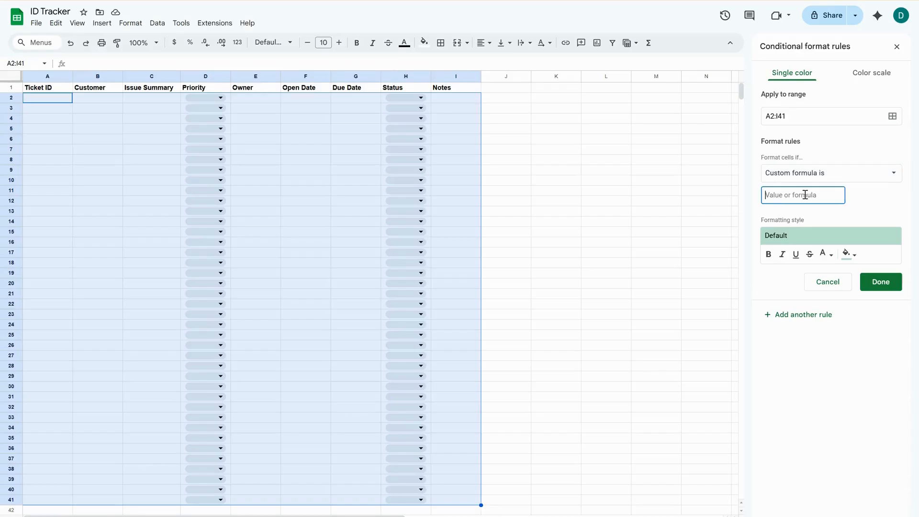
{"action": "type", "text": "=AND($G2<TODAY(), $H2<>\"Resolved\", $G2<>\"\")"}
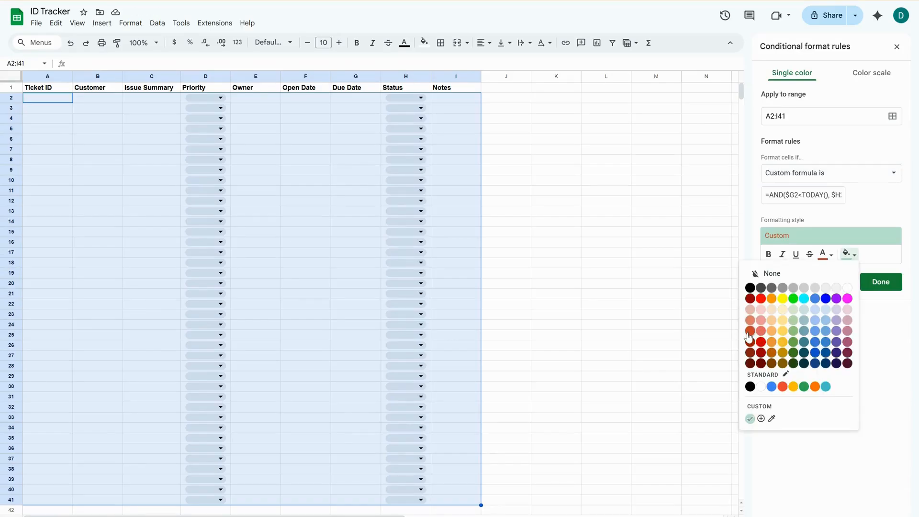
Format the overdue rule with a dark orange-red fill and black text, and save the rule.
{"action": "left_click", "coordinate": [750, 334]}
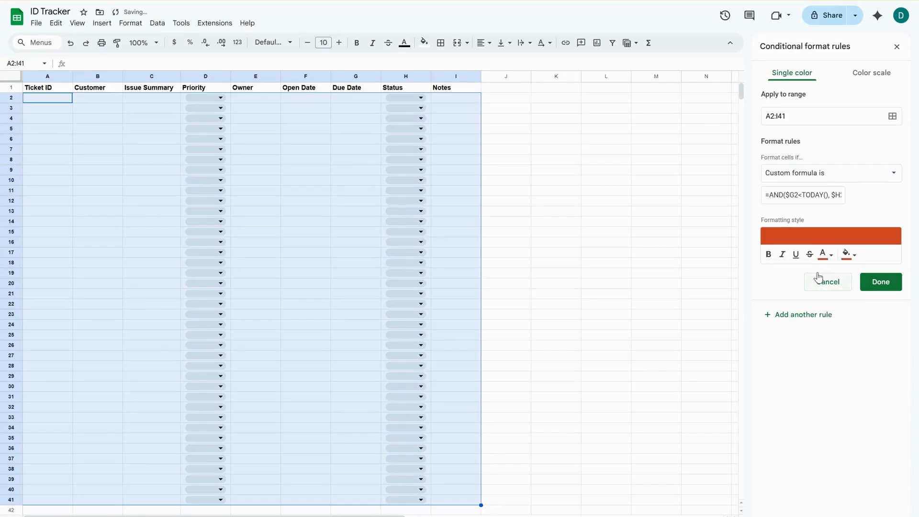
{"action": "left_click", "coordinate": [823, 254]}
{"action": "left_click", "coordinate": [727, 288]}
{"action": "left_click", "coordinate": [877, 287]}
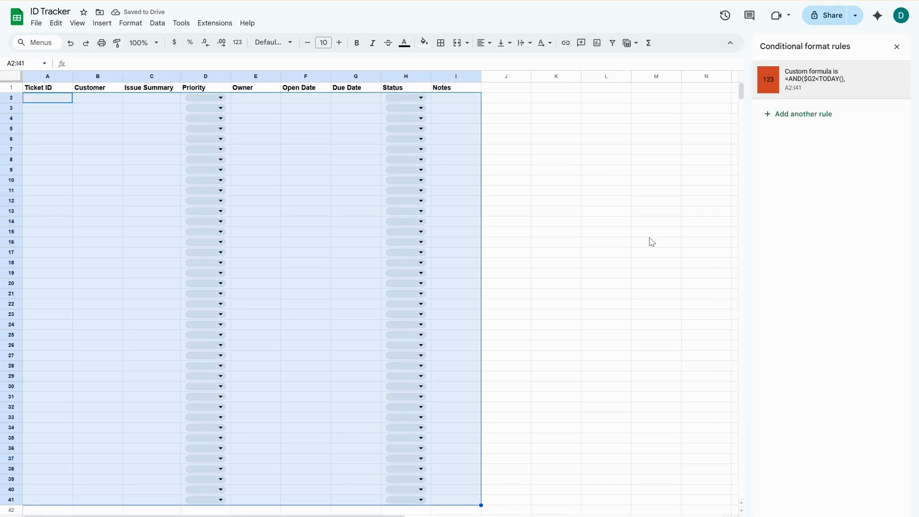
Enter a test ticket in row 2 with Customer A as the customer and Company A as the owner.
{"action": "left_click_drag", "start_coordinate": [135, 121], "coordinate": [133, 130]}
{"action": "left_click", "coordinate": [96, 100]}
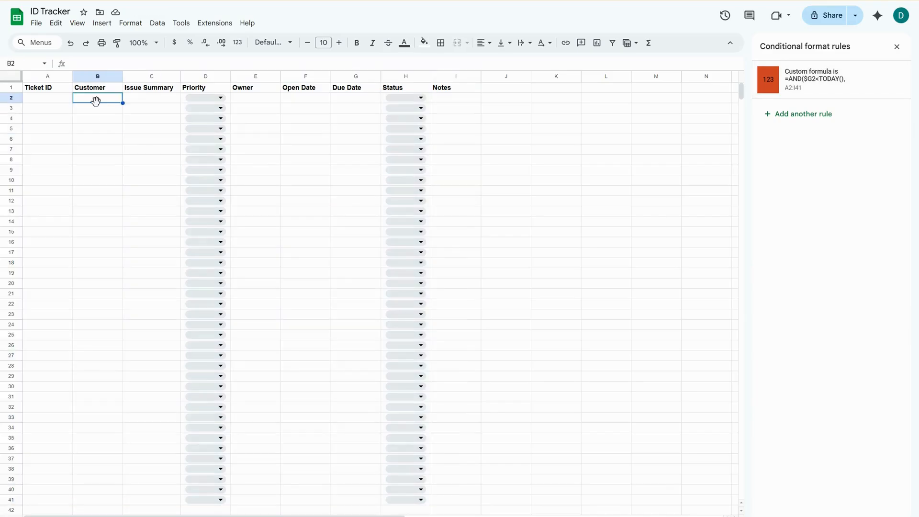
{"action": "type", "text": "Customer A"}
{"action": "key", "text": "Tab"}
{"action": "key", "text": "Tab"}
{"action": "key", "text": "Tab"}
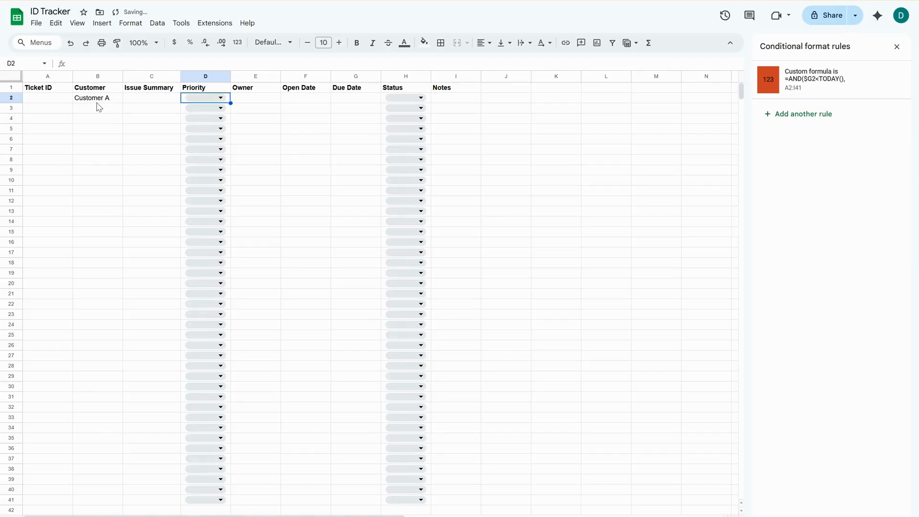
{"action": "type", "text": "Company A"}
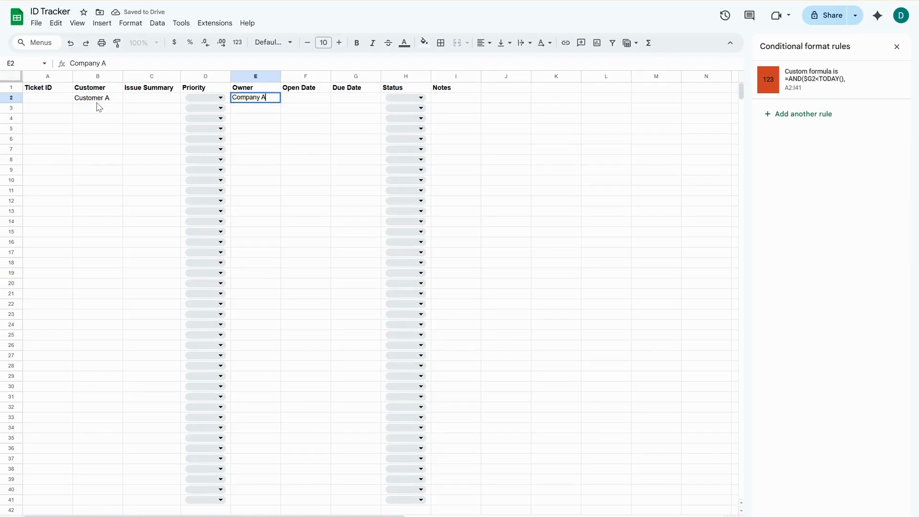
Set the row 2 ticket's open date to 11/1/2025 and its due date to 11/30/2025.
{"action": "key", "text": "Tab"}
{"action": "type", "text": "11/1/2025"}
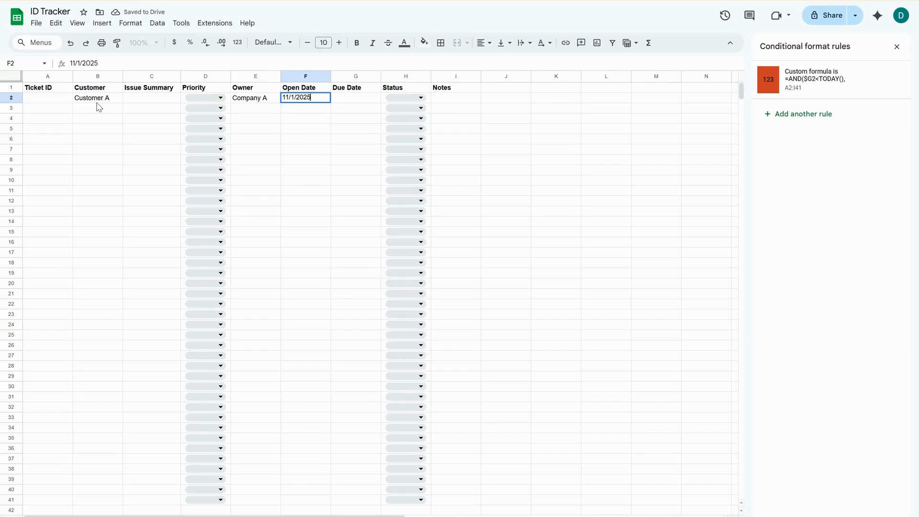
{"action": "key", "text": "Tab"}
{"action": "type", "text": "11"}
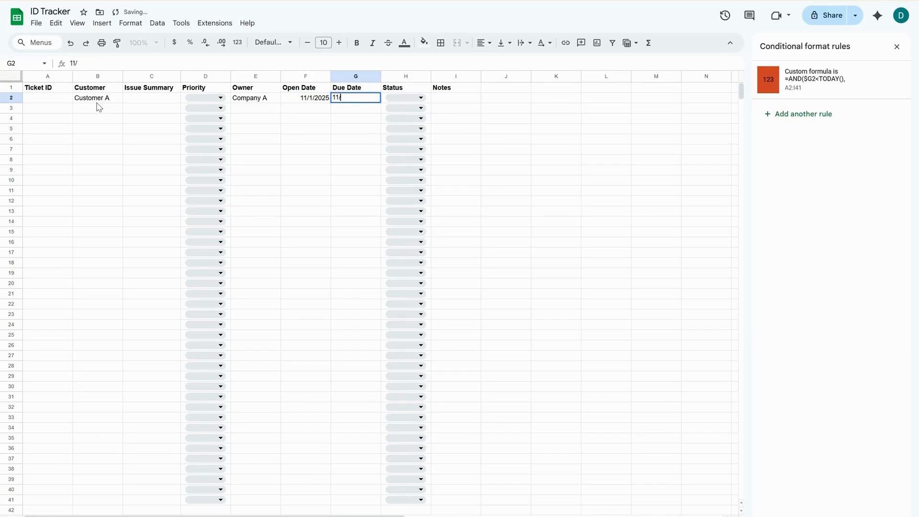
{"action": "type", "text": "/30/2025"}
{"action": "key", "text": "BackSpace"}
{"action": "key", "text": "BackSpace"}
{"action": "key", "text": "BackSpace"}
{"action": "key", "text": "BackSpace"}
{"action": "type", "text": "2025"}
{"action": "key", "text": "Return"}
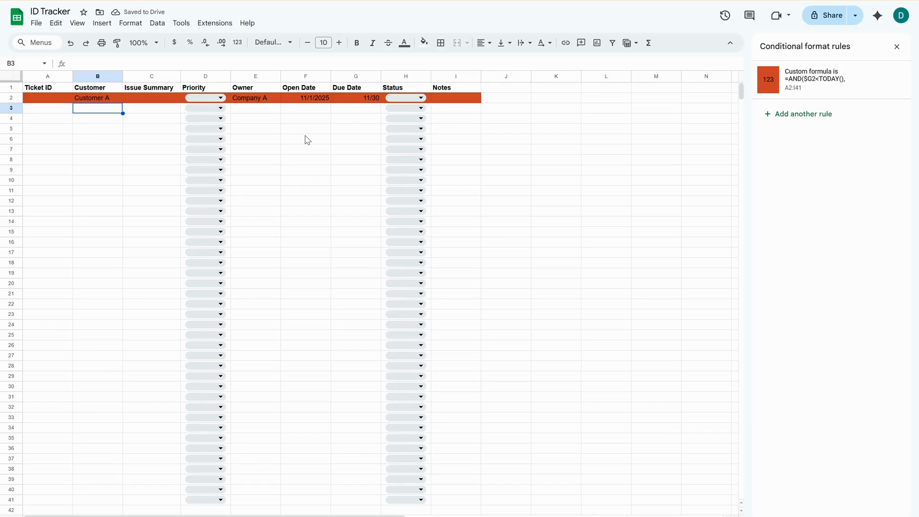
Test the overdue highlight by setting the row 2 ticket's status to Resolved and back to unresolved with Open.
{"action": "left_click", "coordinate": [361, 99]}
{"action": "left_click", "coordinate": [406, 99]}
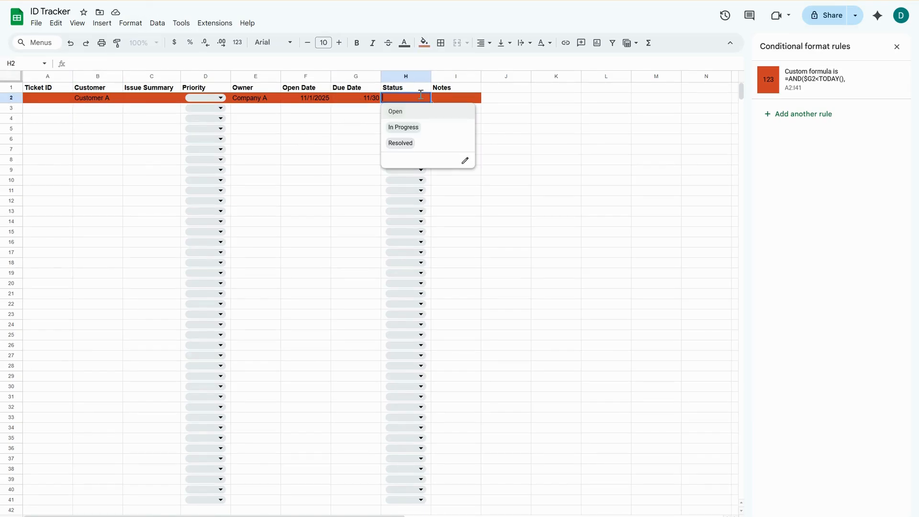
{"action": "left_click", "coordinate": [400, 143]}
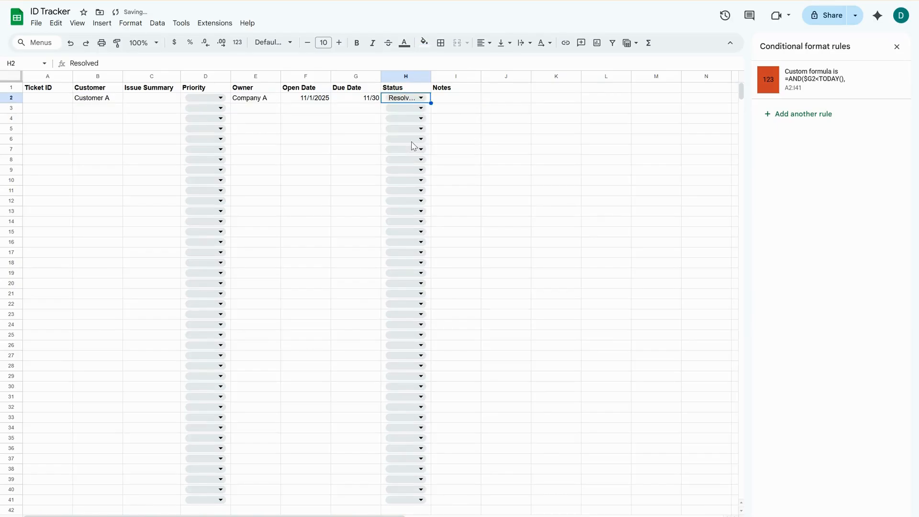
{"action": "left_click", "coordinate": [407, 98]}
{"action": "left_click", "coordinate": [403, 117]}
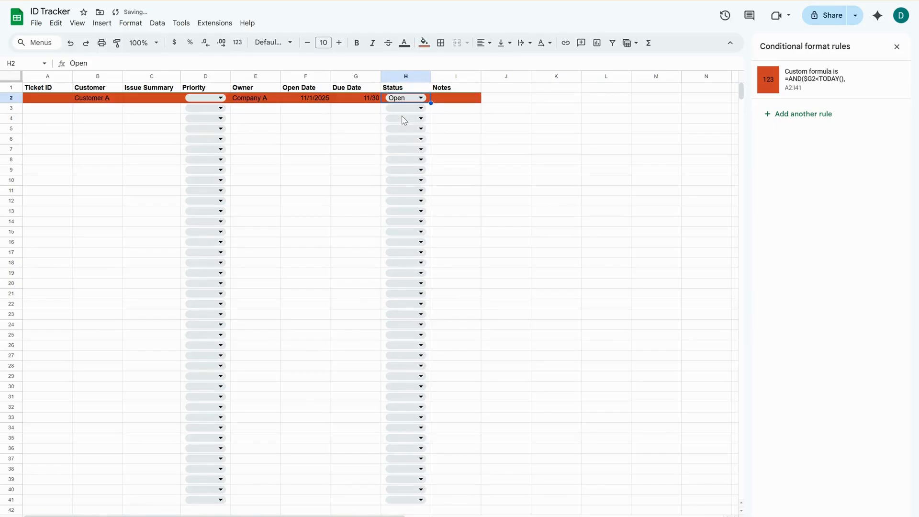
Change the due date of the row 2 ticket to 12/31/2025.
{"action": "left_click", "coordinate": [350, 101]}
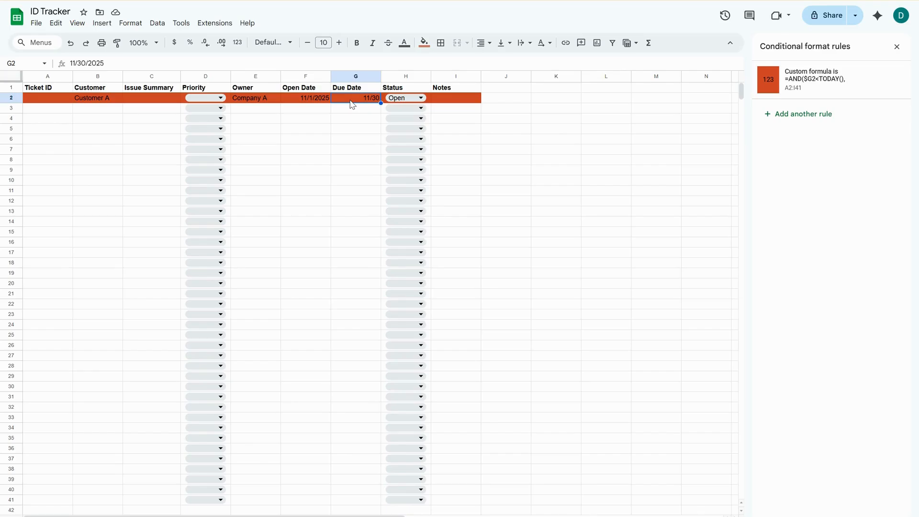
{"action": "type", "text": "12/31/2025"}
{"action": "key", "text": "Return"}
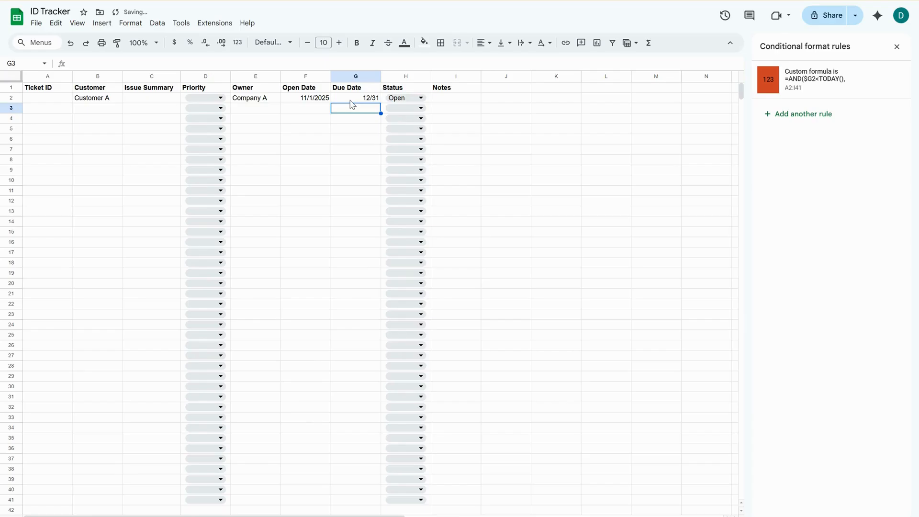